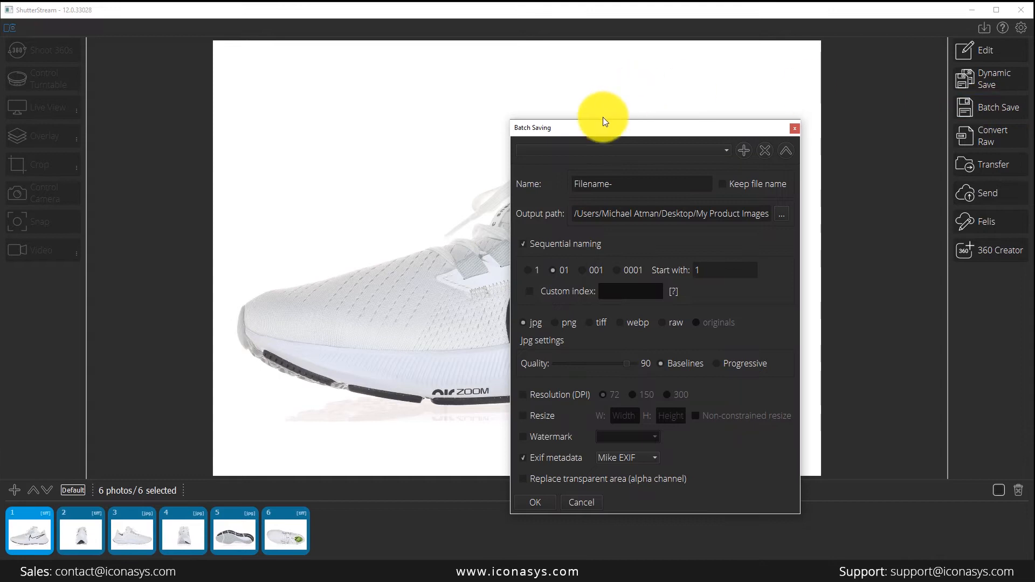
Set the base file name for the batch save to "Nike-Shoe-"
drag(587, 133, 497, 51)
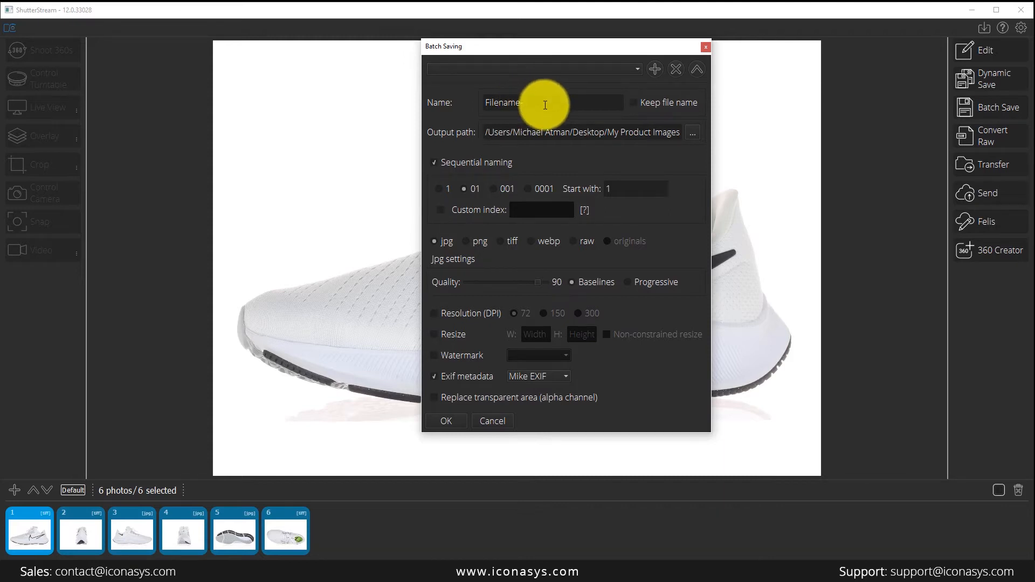
drag(537, 109, 362, 109)
text(N)
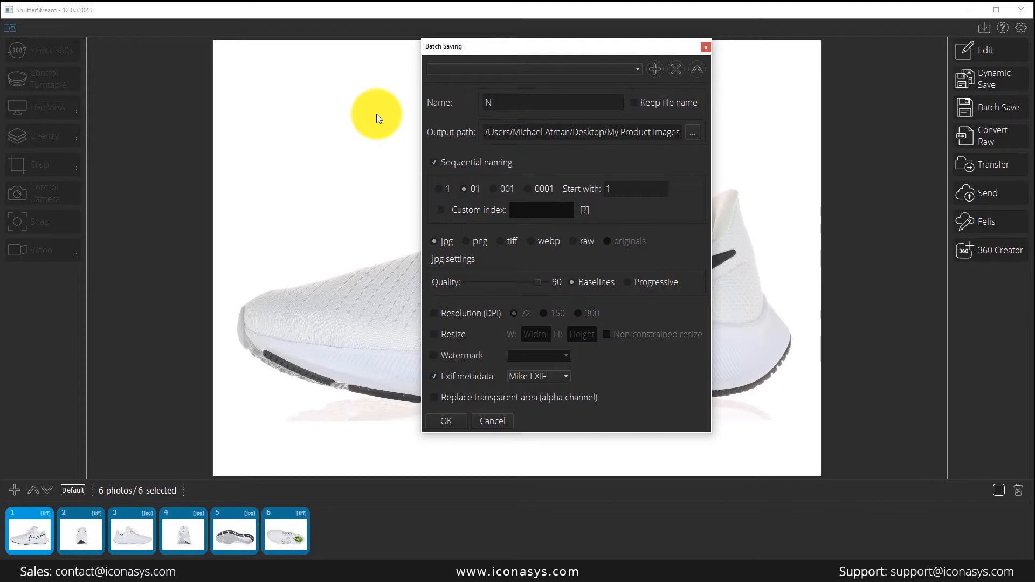
text(ike-Shoe-)
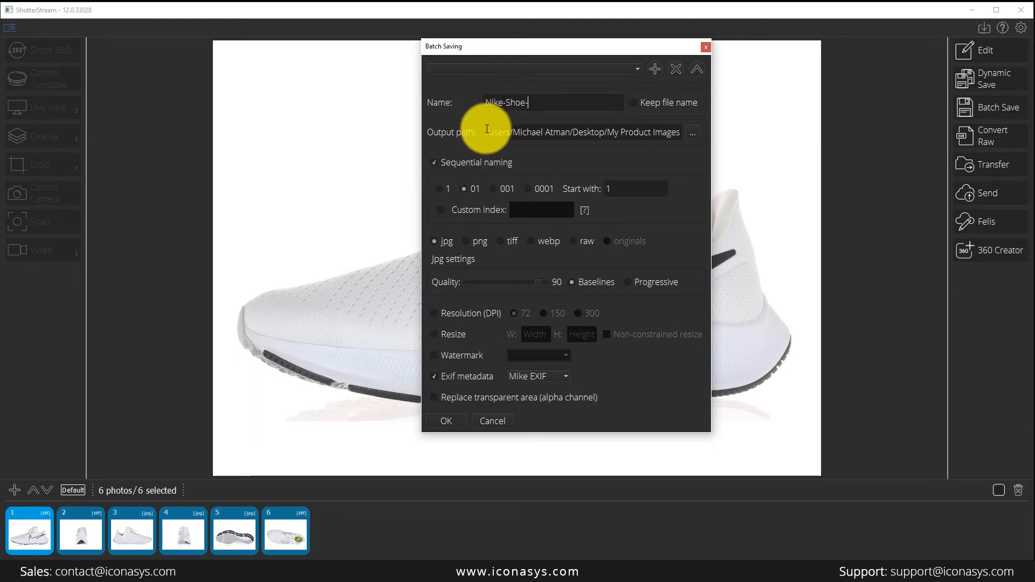
Browse the My Product Images output folder on the Desktop and return to the batch settings without changing the path
click(691, 132)
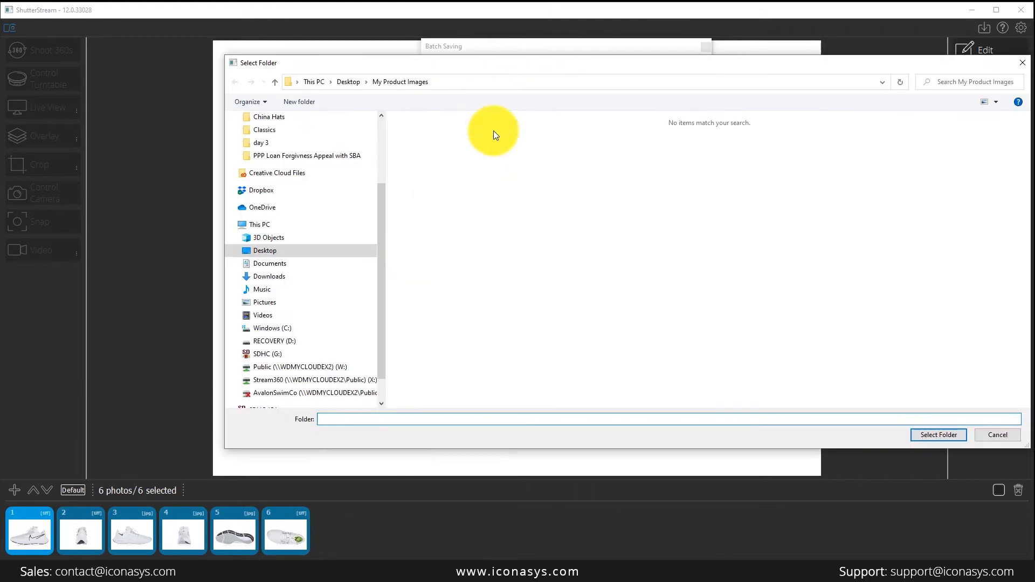
click(1022, 63)
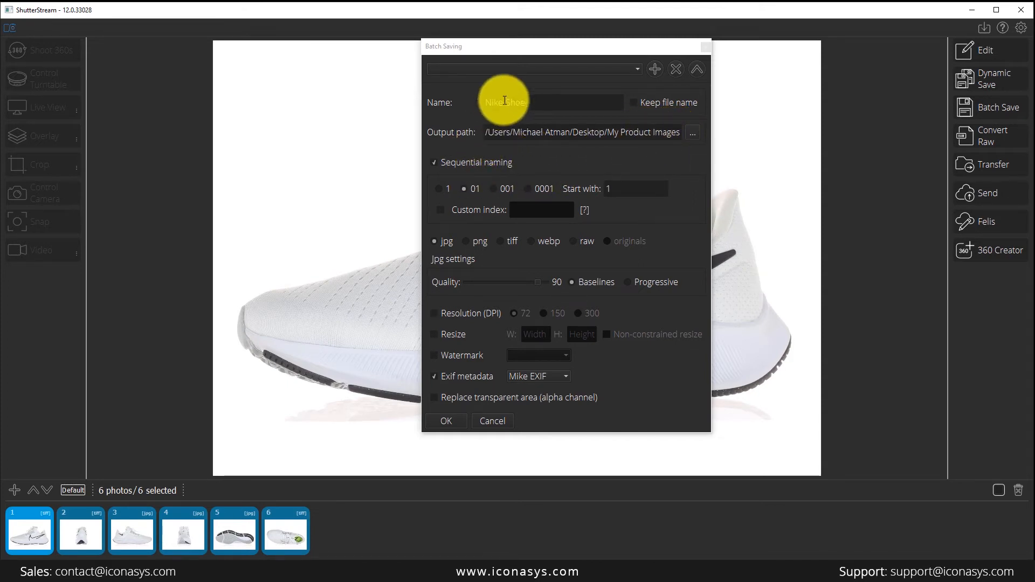
click(536, 46)
drag(536, 46, 570, 58)
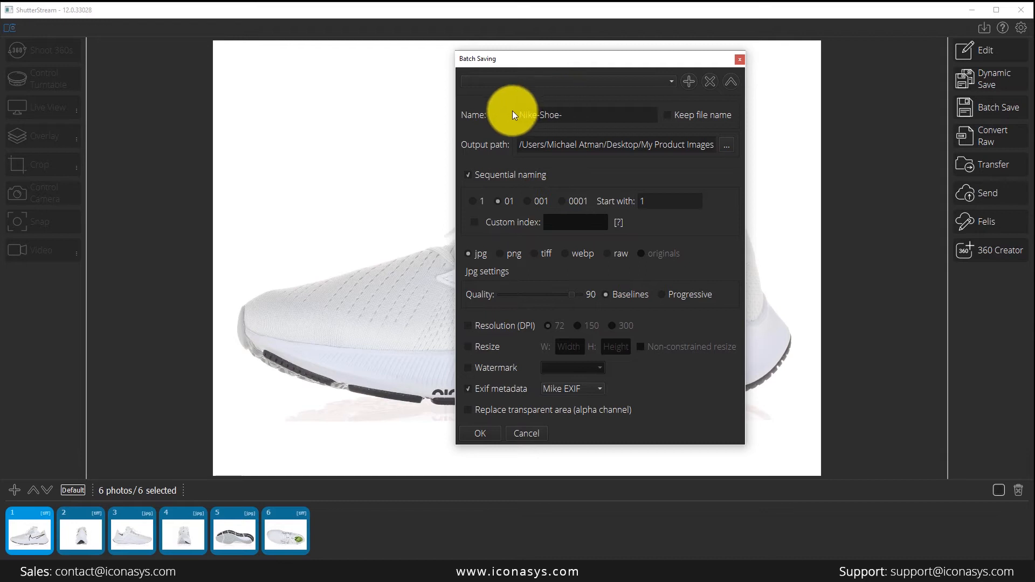
drag(565, 116, 503, 115)
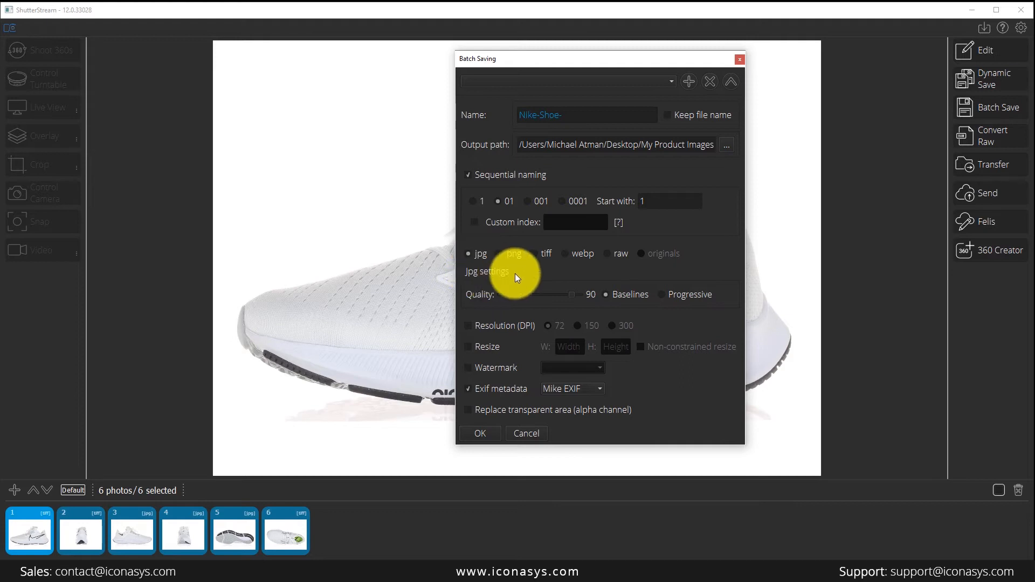
Lower the JPG quality to 85 and leave Resolution (DPI) off after trying it at 72
mouse_move(574, 296)
mouse_down()
mouse_move(532, 295)
mouse_move(588, 293)
mouse_move(574, 296)
mouse_up()
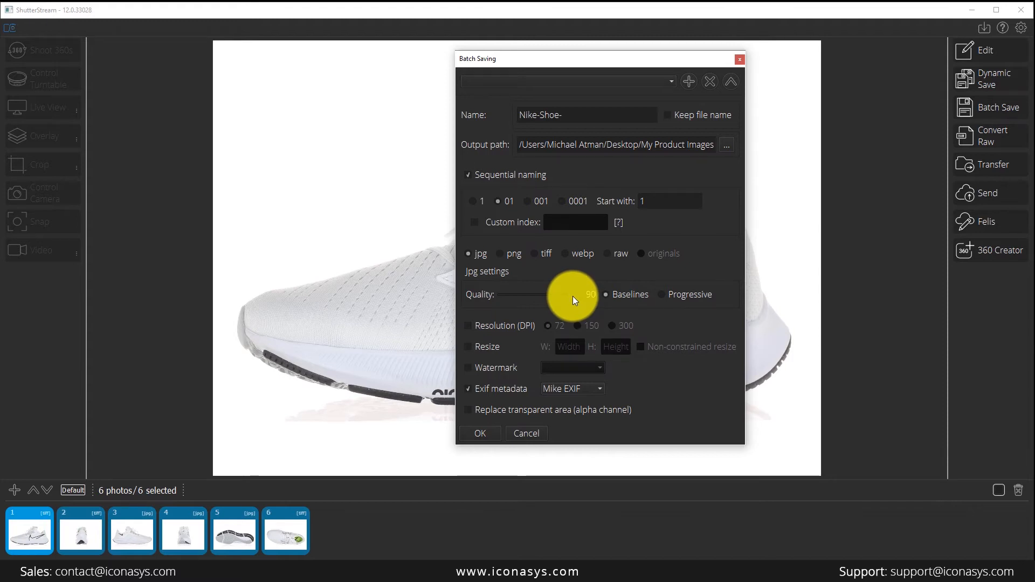
drag(570, 296, 567, 296)
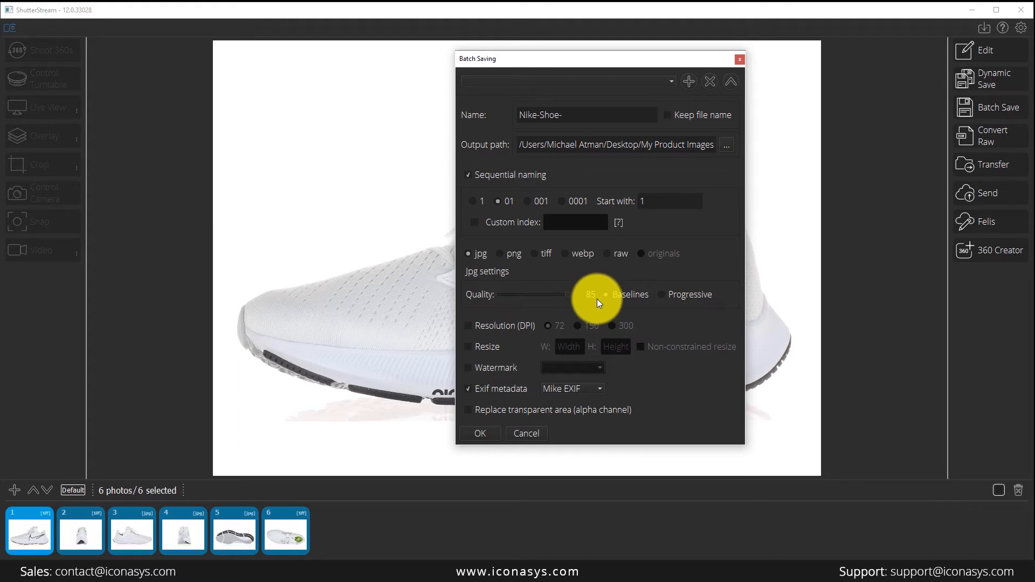
click(468, 326)
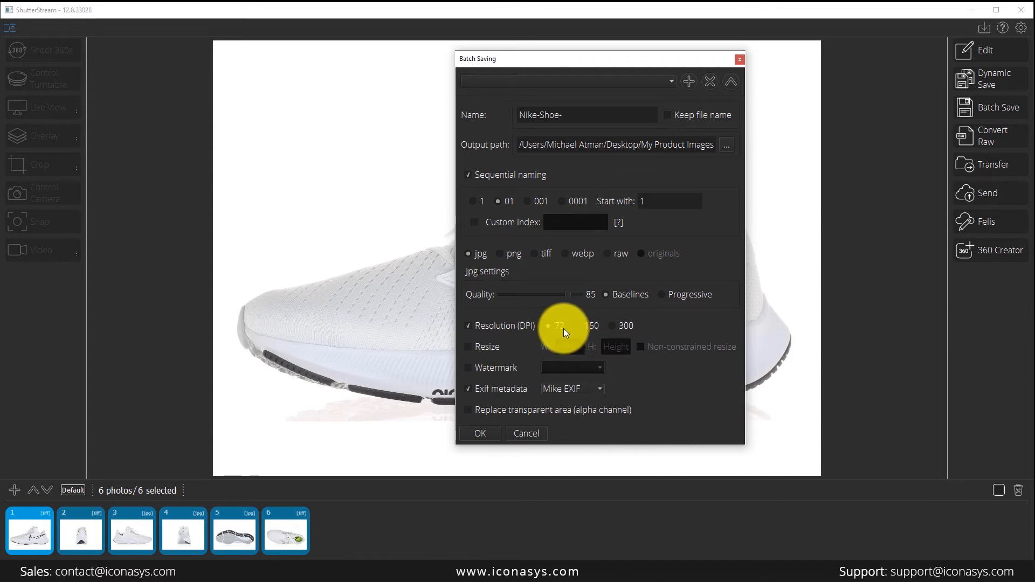
click(469, 325)
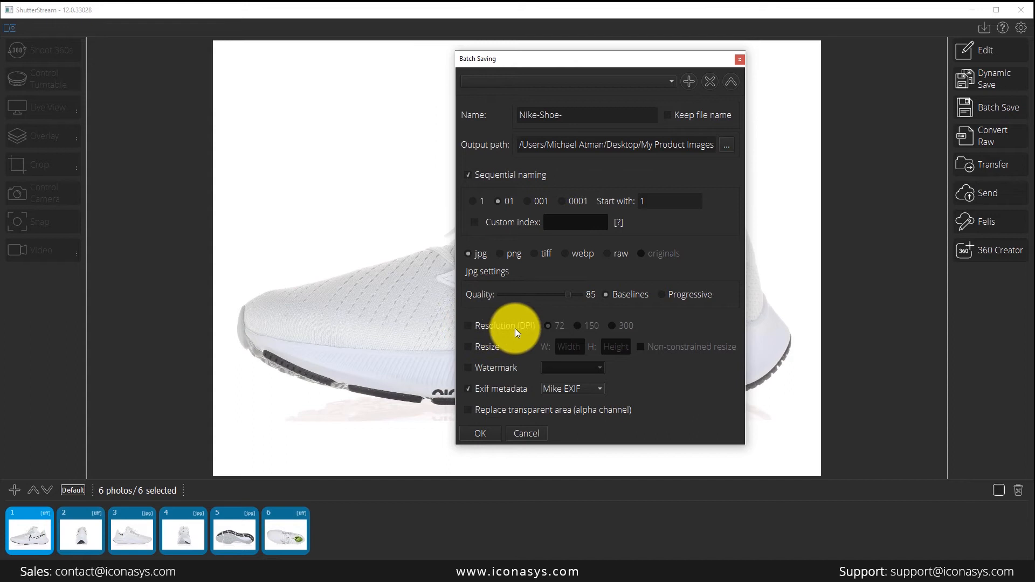
Enable resizing for the batch with a width of 1200, leaving the height blank
click(467, 347)
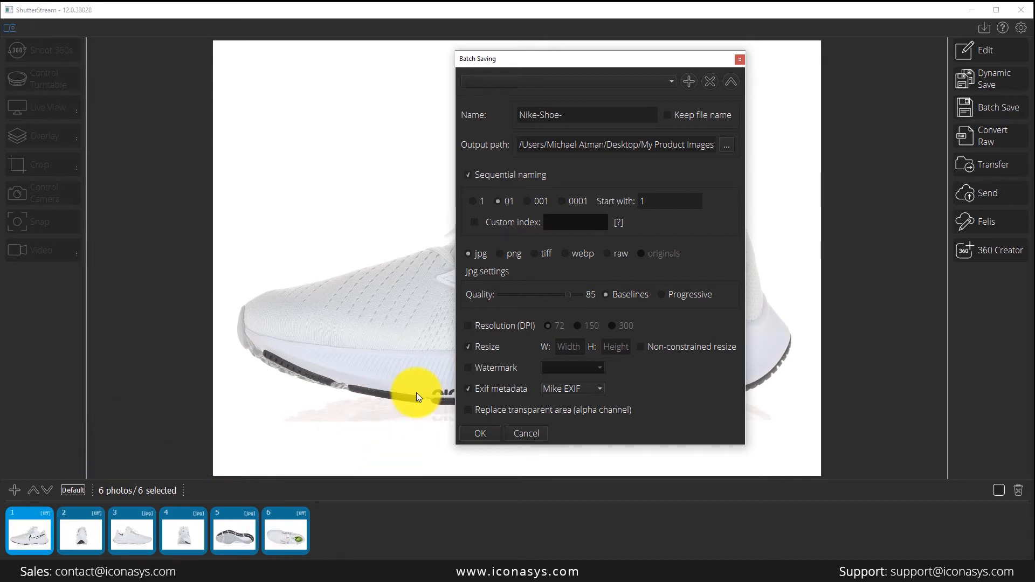
text(1200)
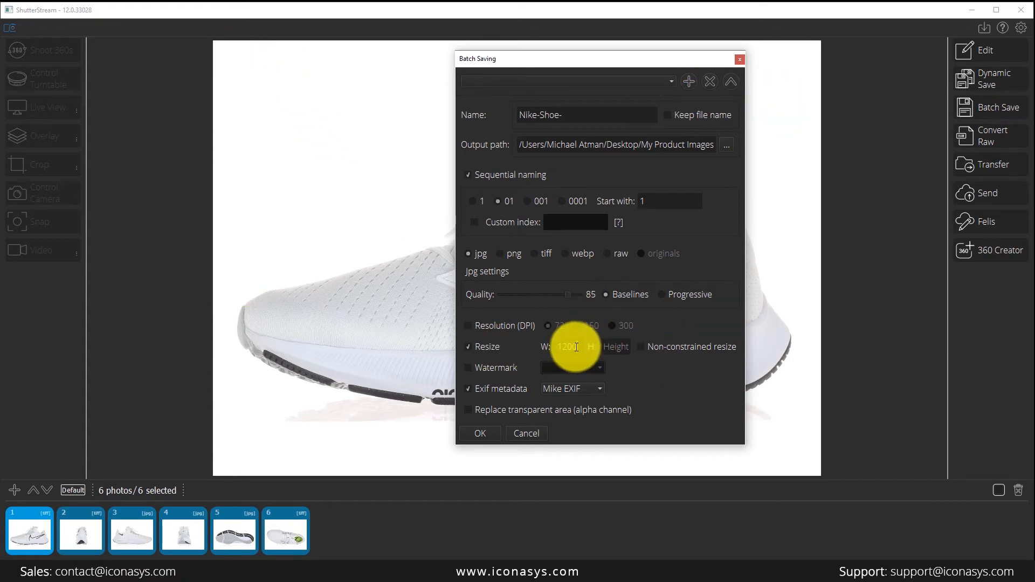
click(557, 344)
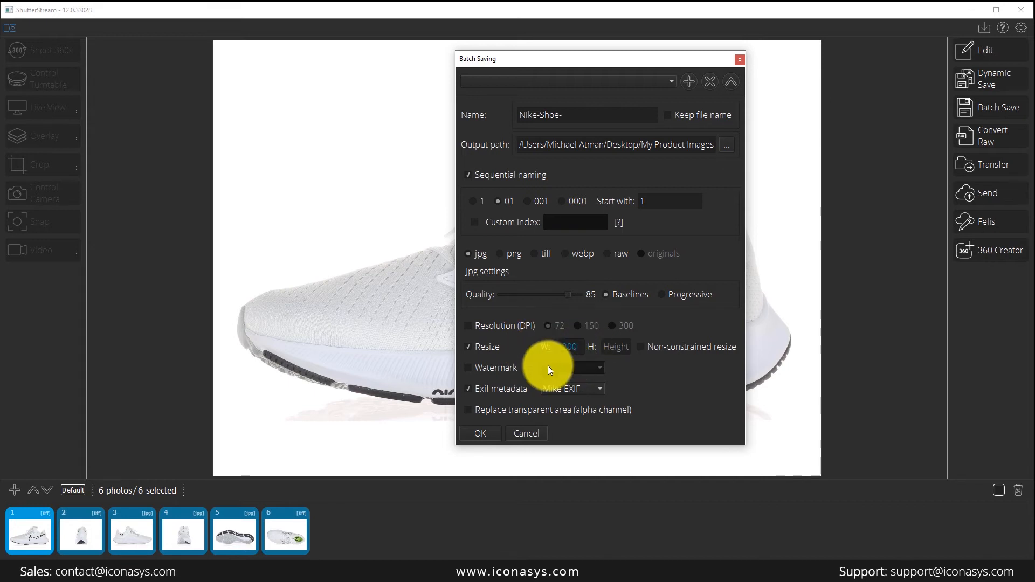
Try the watermark and transparent-area replacement options, switching both back off and keeping the current EXIF metadata template
click(468, 369)
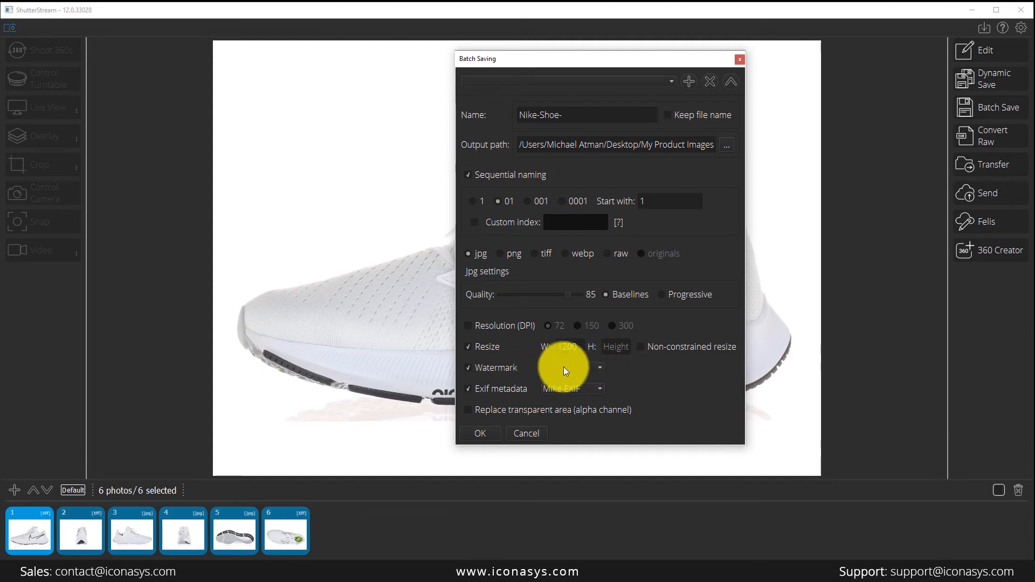
click(470, 367)
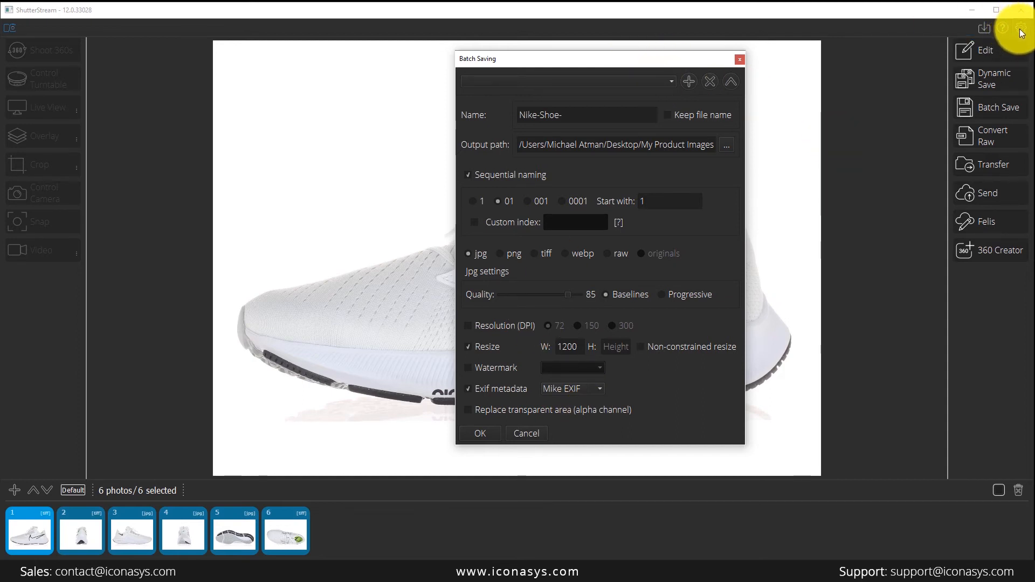
click(588, 388)
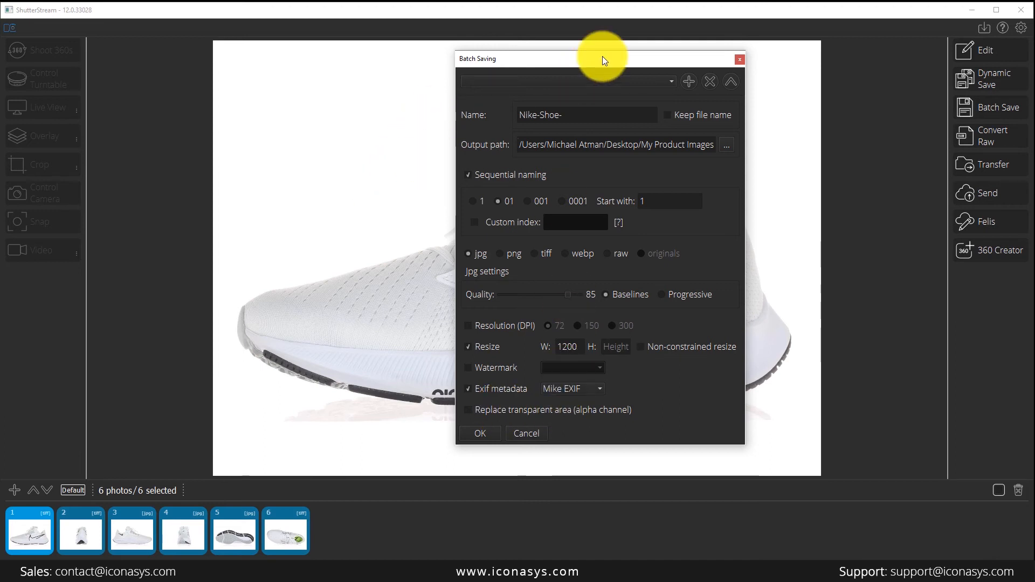
drag(572, 61, 638, 56)
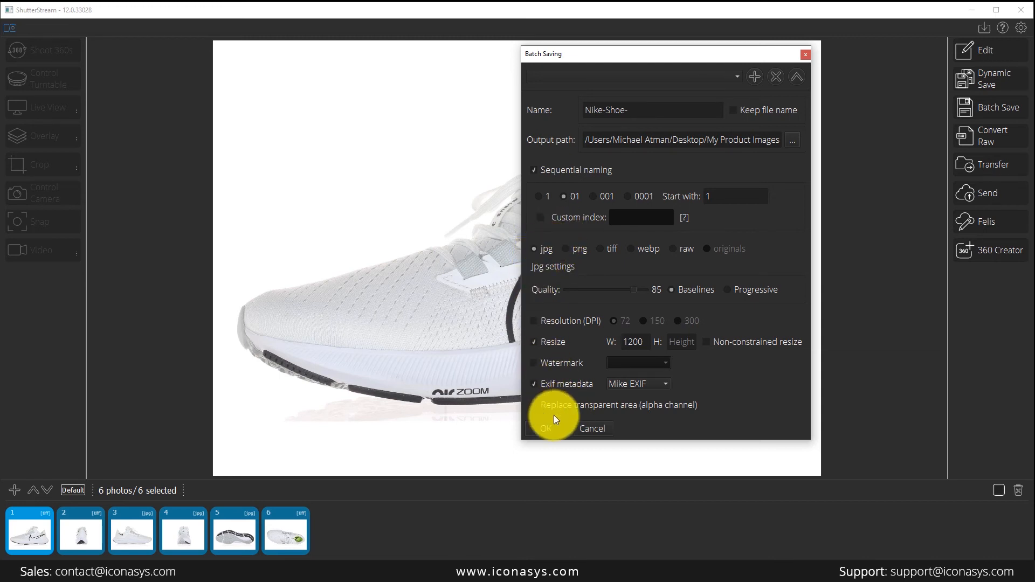
click(535, 407)
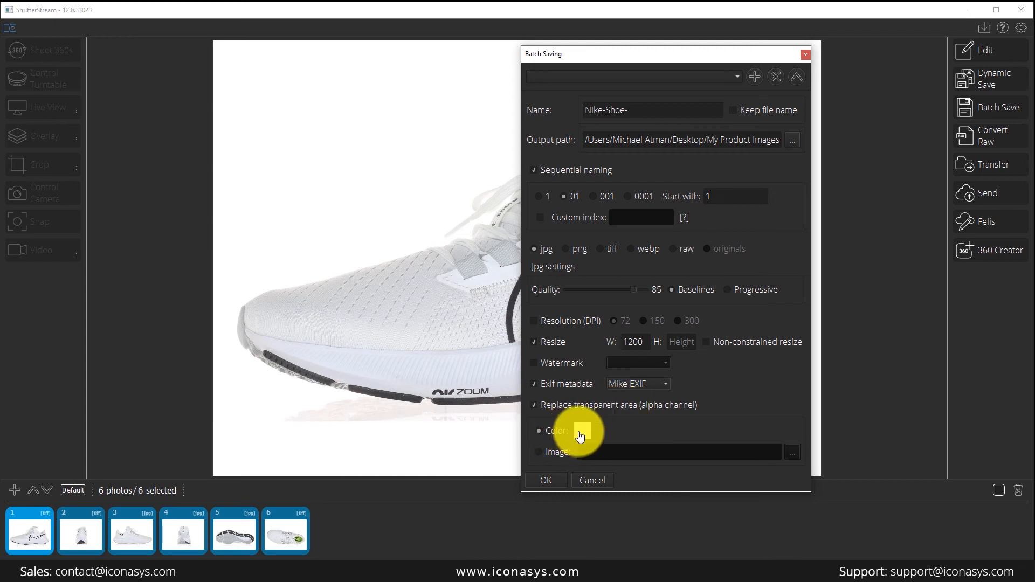
click(533, 405)
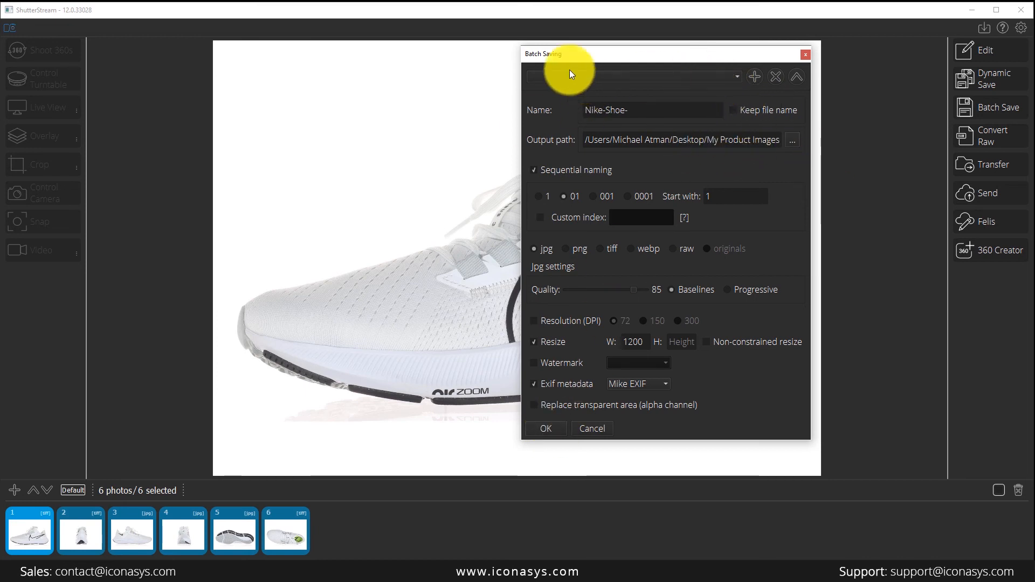
Save the settings as a new profile named with the owner's first name plus "custom profile", and run the batch save
click(756, 79)
text(Mikes )
text(custom pro)
text(file)
key(Return)
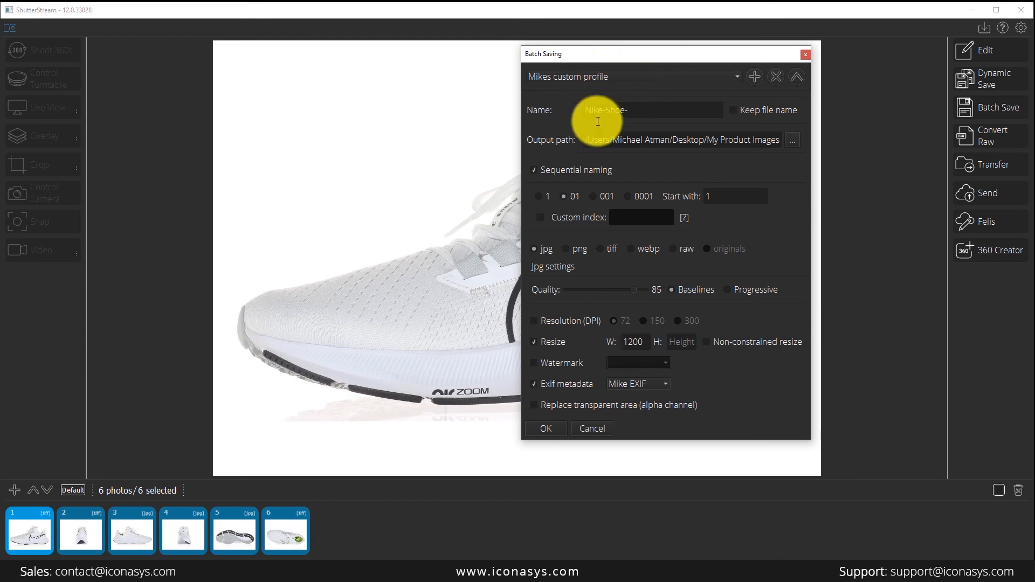
click(553, 427)
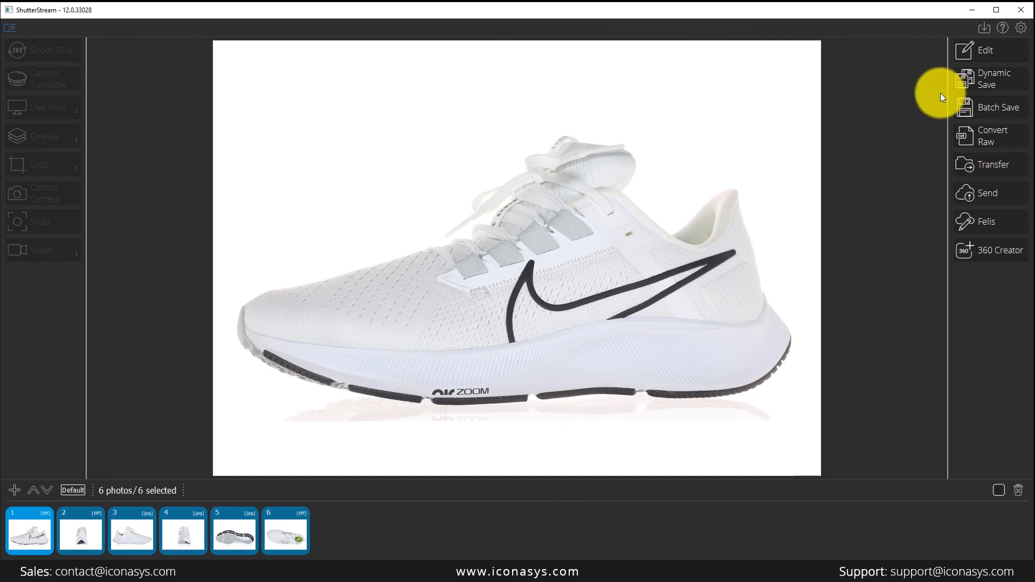
In a new batch save, turn Resize off and Resolution (DPI) on, and restore both by loading the saved custom profile
click(985, 105)
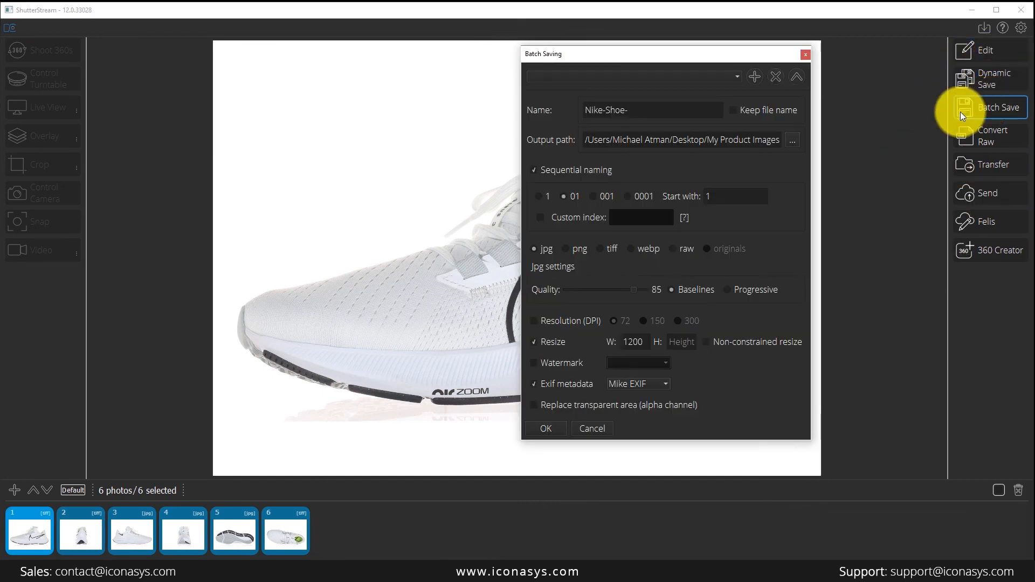
click(732, 79)
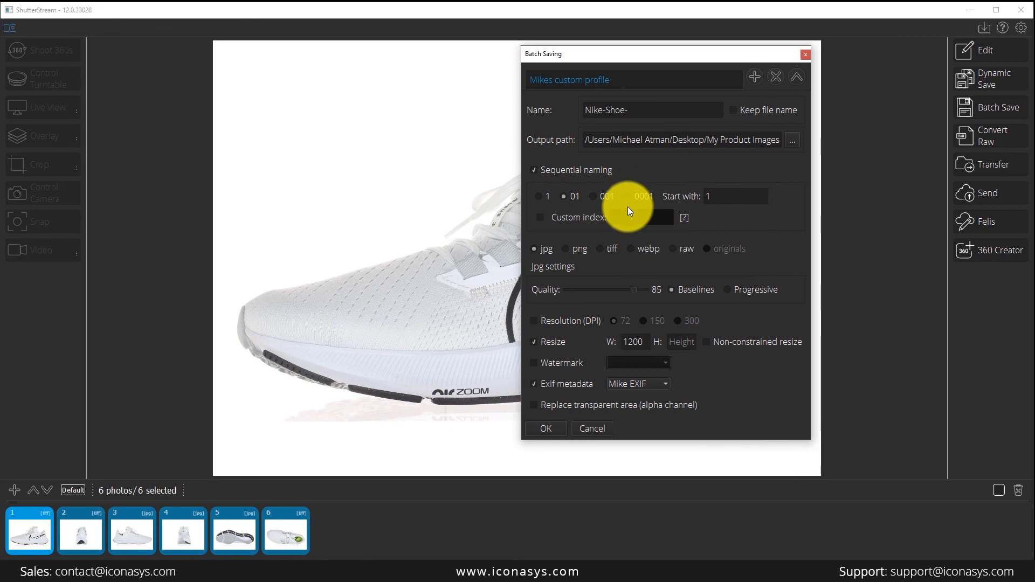
click(536, 341)
click(535, 323)
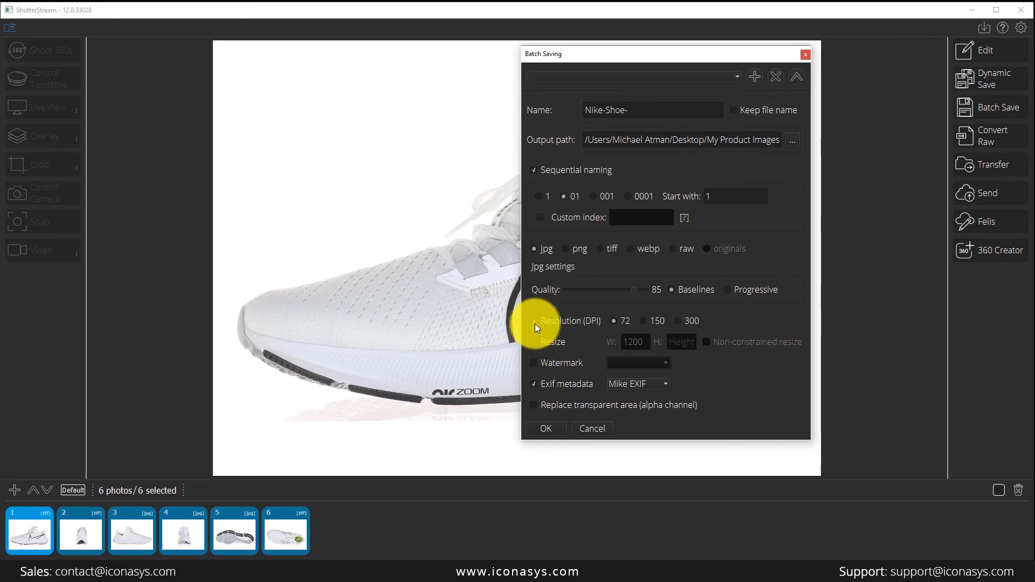
click(660, 80)
click(600, 82)
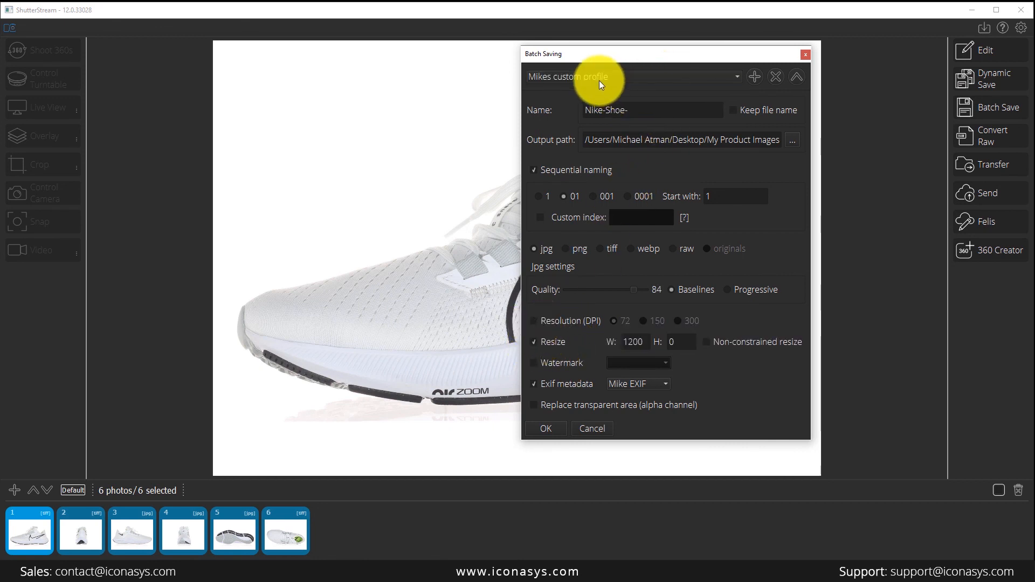